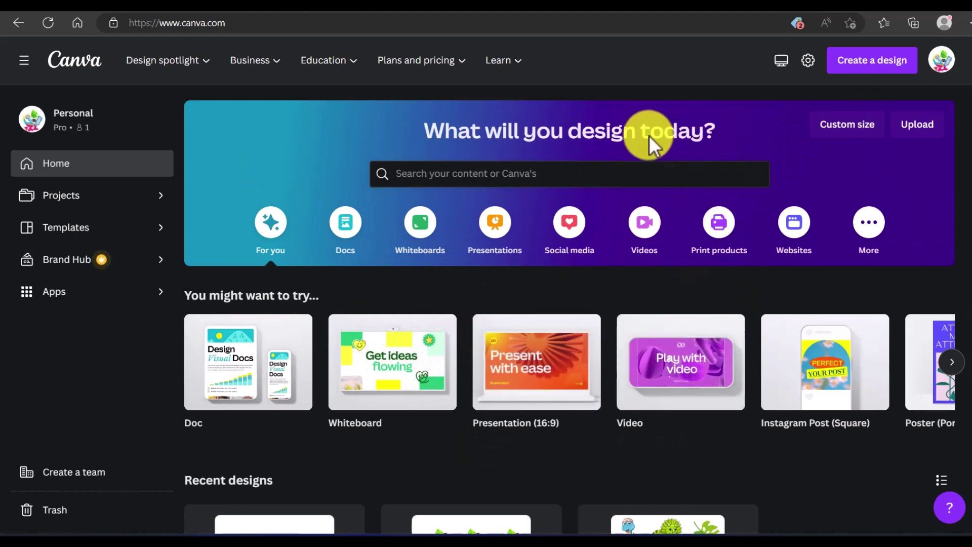
- Start a custom-size design with width 22 and height 36, with units set to inches
{"action": "left_click", "coordinate": [880, 67]}
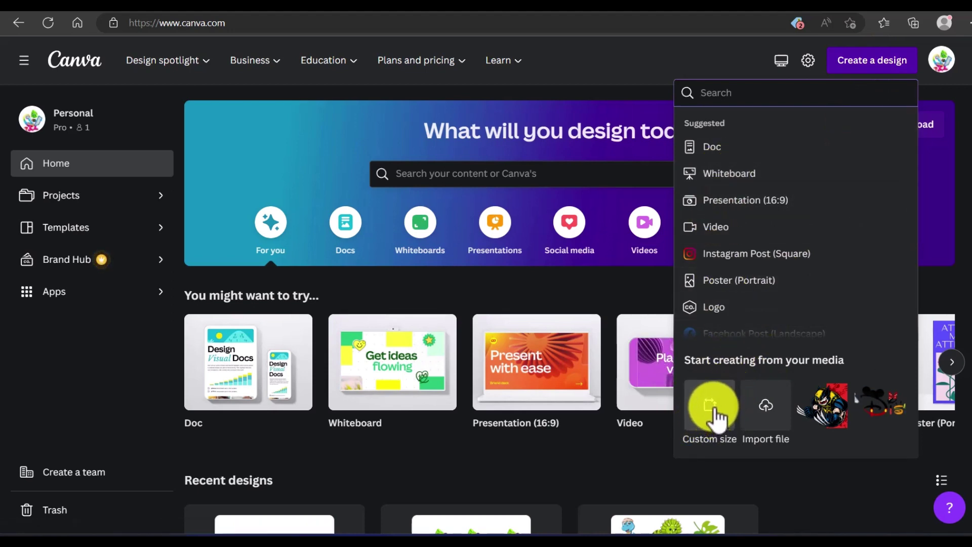
{"action": "left_click", "coordinate": [712, 407]}
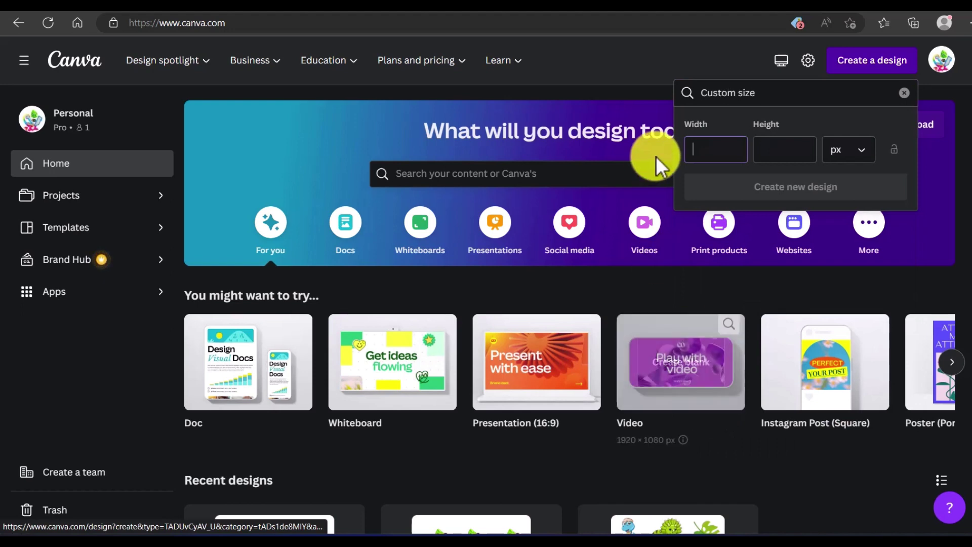
{"action": "type", "text": "2"}
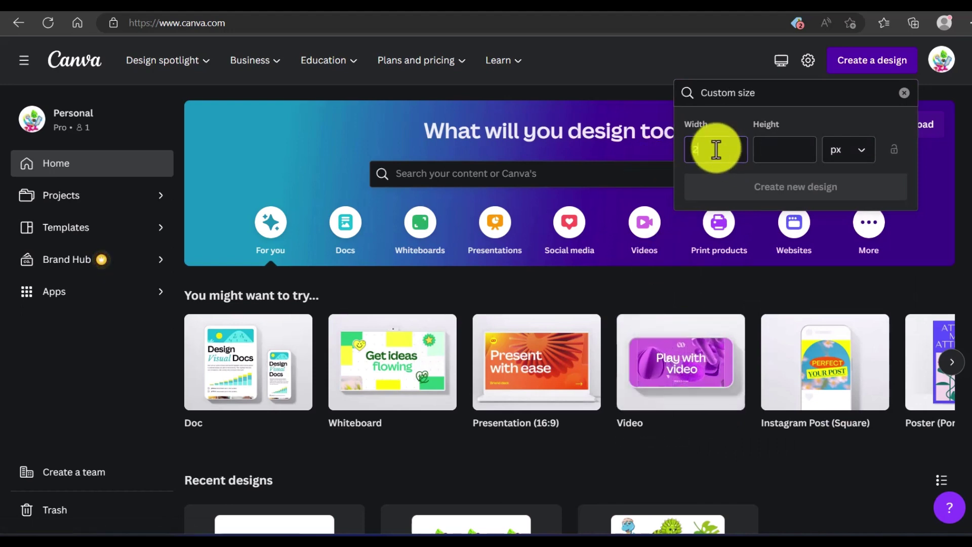
{"action": "type", "text": "2"}
{"action": "left_click", "coordinate": [785, 147]}
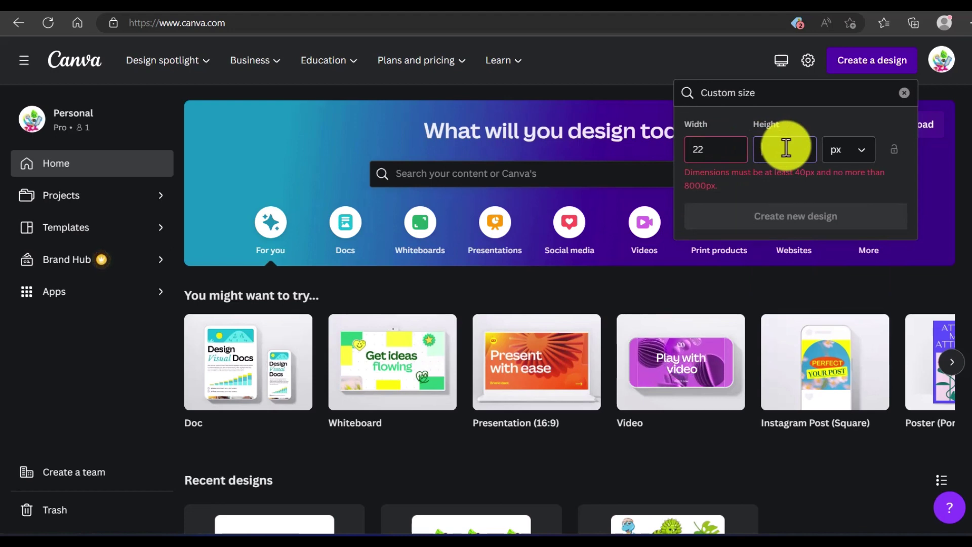
{"action": "type", "text": "36"}
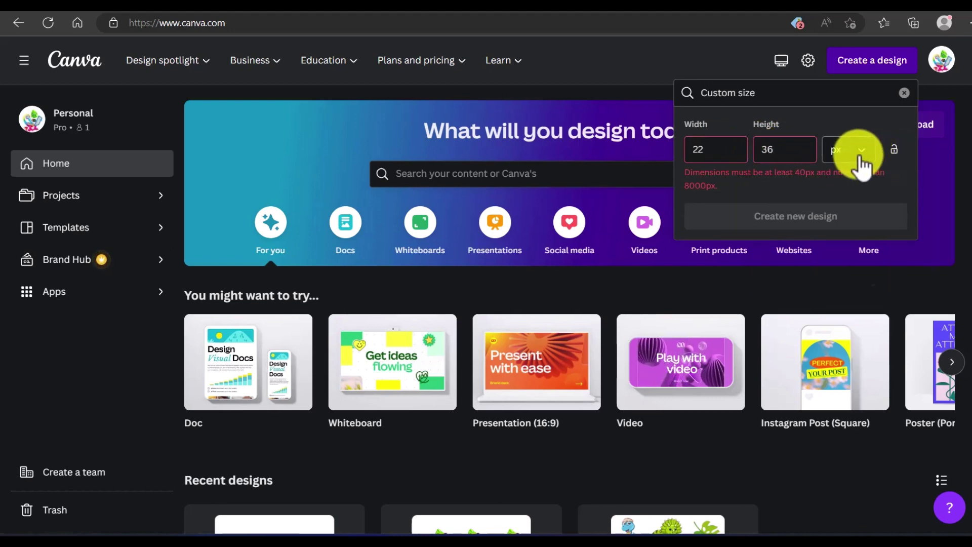
{"action": "left_click", "coordinate": [860, 152]}
{"action": "left_click", "coordinate": [843, 217]}
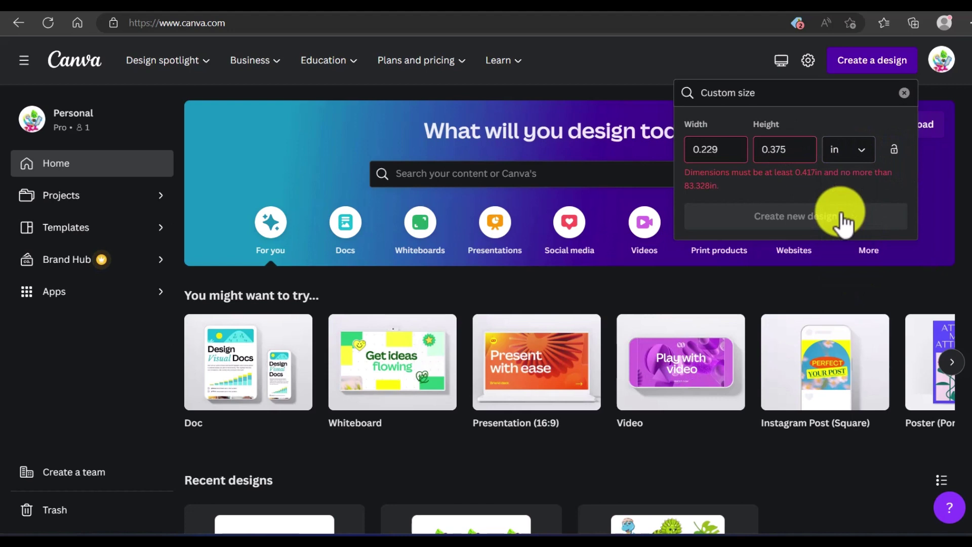
- Re-enter width 22 and height 36 inches after the unit conversion and create the design
{"action": "left_click", "coordinate": [722, 148]}
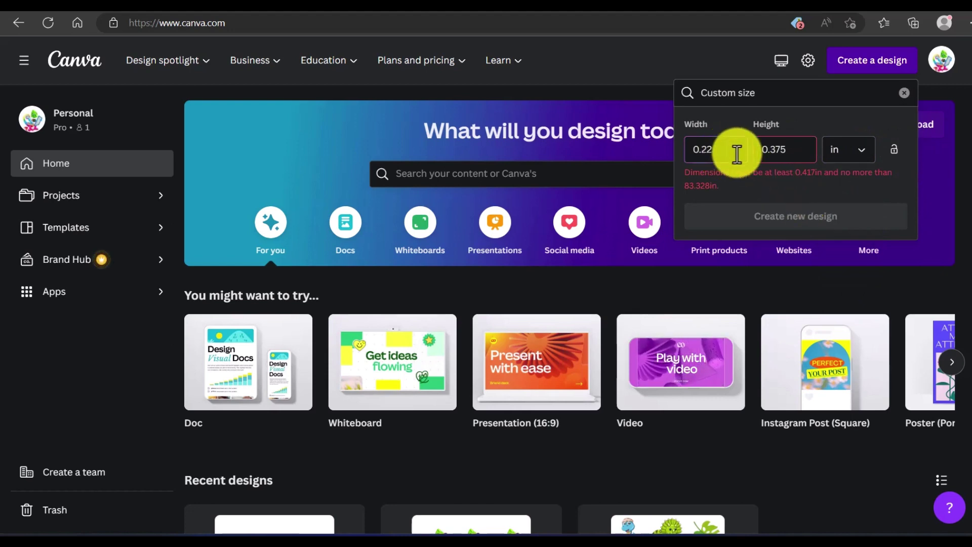
{"action": "key", "text": "BackSpace"}
{"action": "key", "text": "BackSpace"}
{"action": "key", "text": "BackSpace"}
{"action": "key", "text": "BackSpace"}
{"action": "type", "text": "22"}
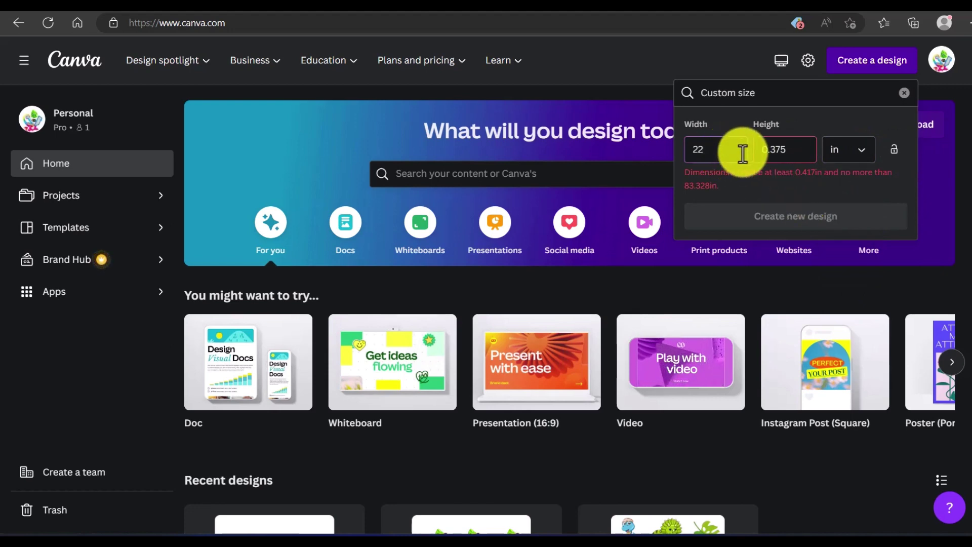
{"action": "left_click", "coordinate": [791, 150]}
{"action": "key", "text": "BackSpace"}
{"action": "key", "text": "BackSpace"}
{"action": "key", "text": "BackSpace"}
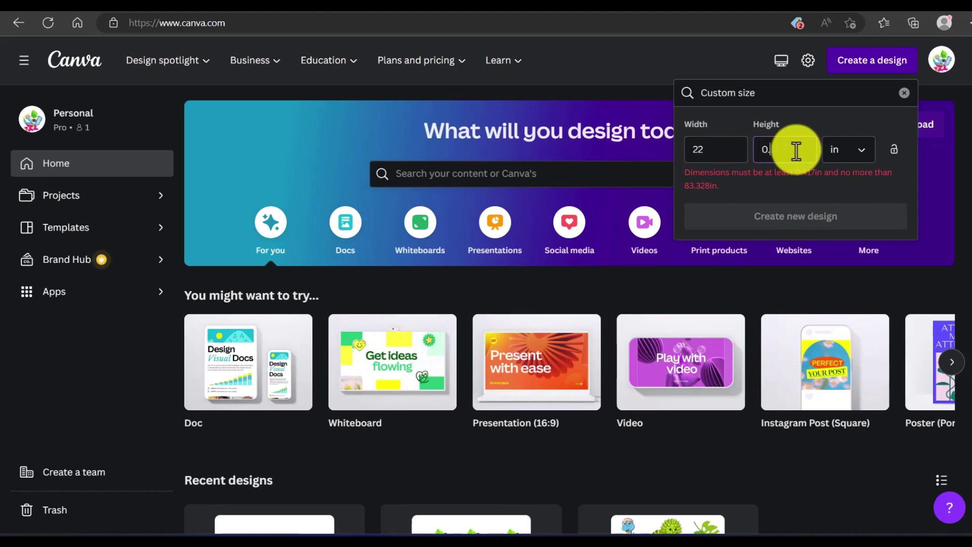
{"action": "key", "text": "BackSpace"}
{"action": "key", "text": "BackSpace"}
{"action": "type", "text": "36"}
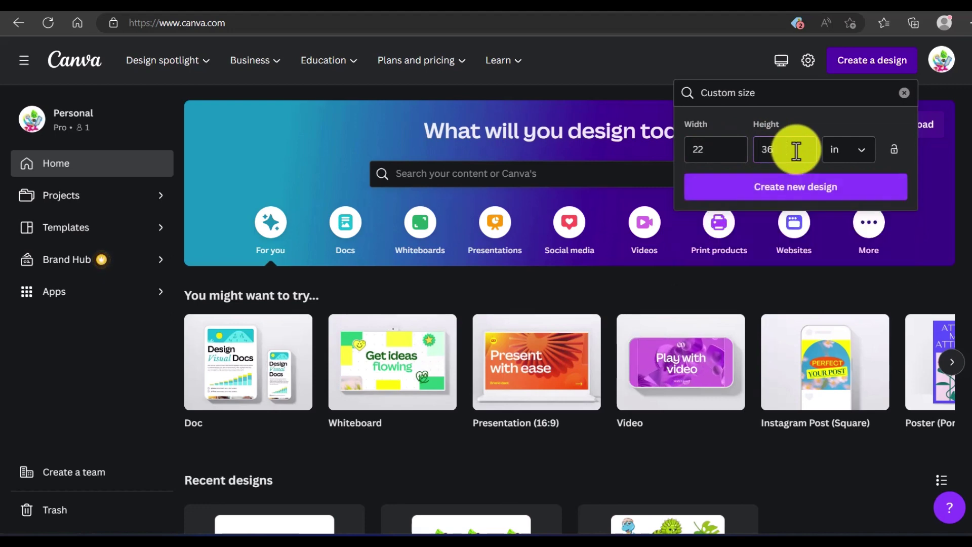
{"action": "left_click", "coordinate": [797, 188]}
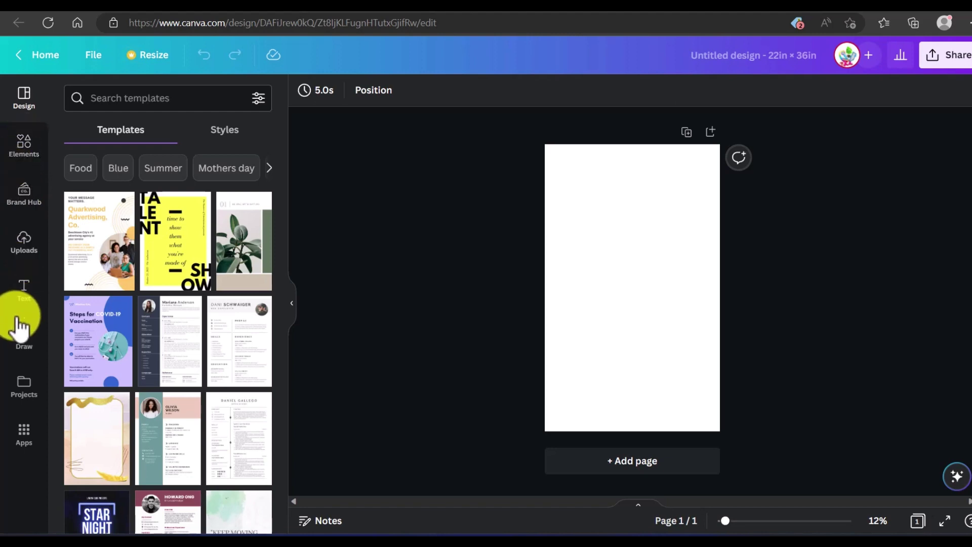
- Show the uploaded images and begin dragging the Fairy Tails graphic toward the page
{"action": "left_click", "coordinate": [29, 249]}
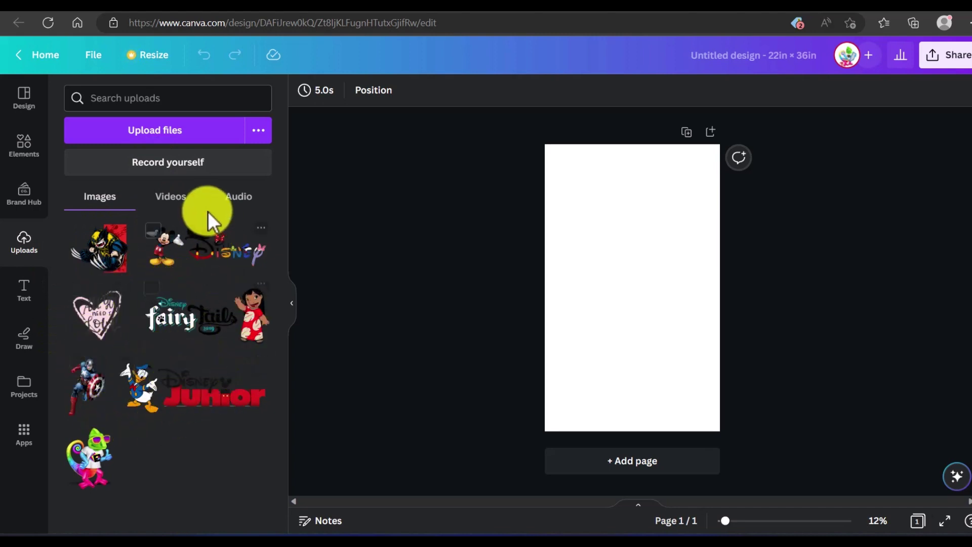
{"action": "left_click_drag", "start_coordinate": [188, 329], "coordinate": [288, 404]}
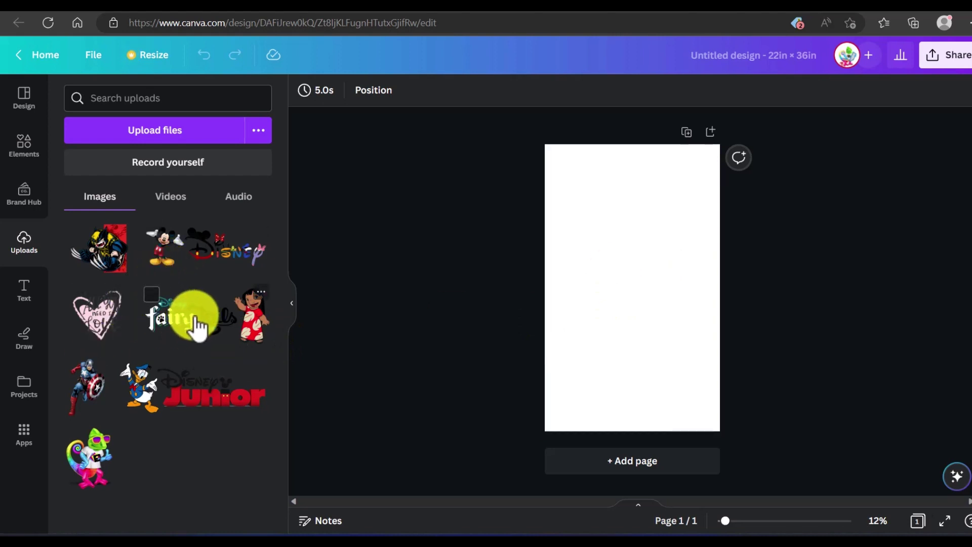
- Place the Fairy Tails and Lilo graphic, shrink it, and move it to the top-left corner
{"action": "left_click_drag", "start_coordinate": [195, 320], "coordinate": [631, 217]}
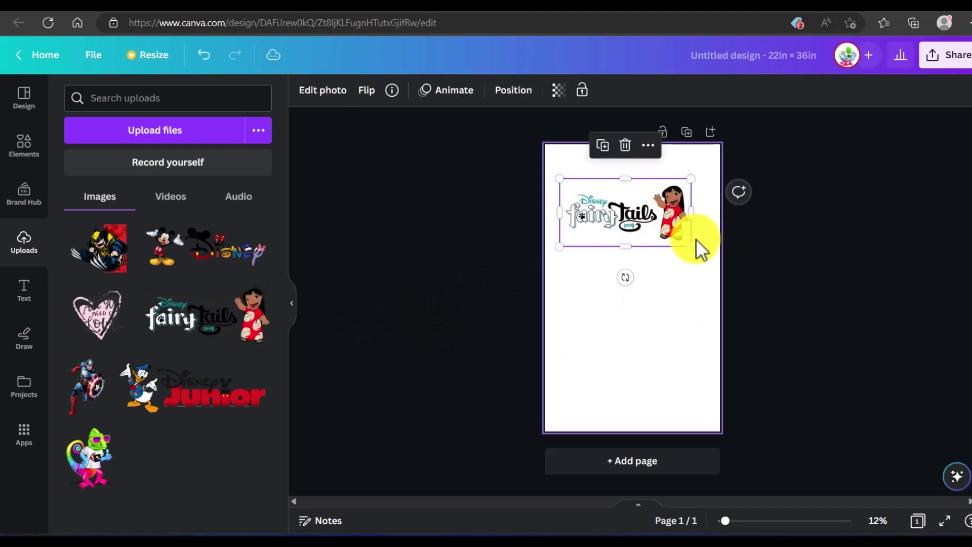
{"action": "left_click_drag", "start_coordinate": [689, 249], "coordinate": [634, 221]}
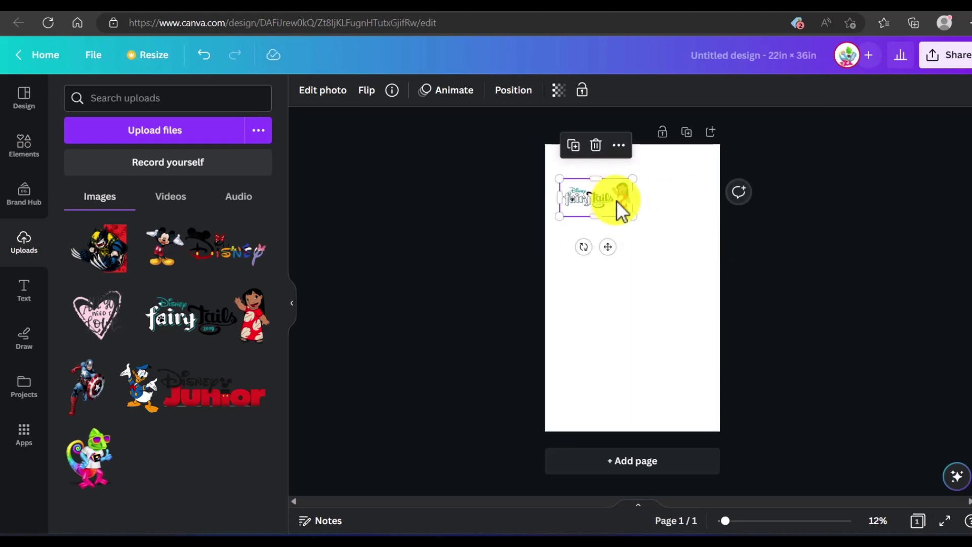
{"action": "left_click_drag", "start_coordinate": [622, 205], "coordinate": [612, 175]}
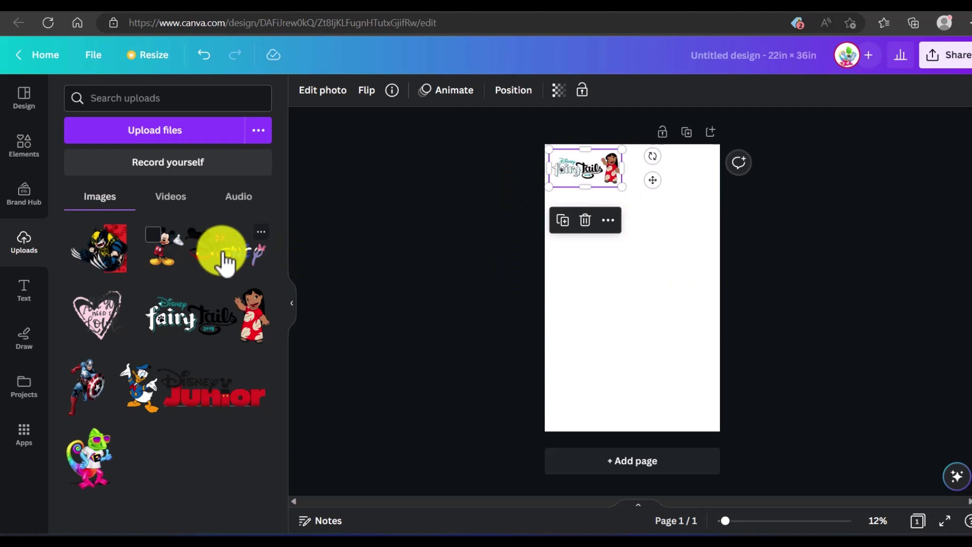
- Add the Mickey Disney graphic, shrunk and placed beside Fairy Tails along the top
{"action": "left_click_drag", "start_coordinate": [222, 262], "coordinate": [655, 396]}
{"action": "left_click_drag", "start_coordinate": [697, 421], "coordinate": [684, 170]}
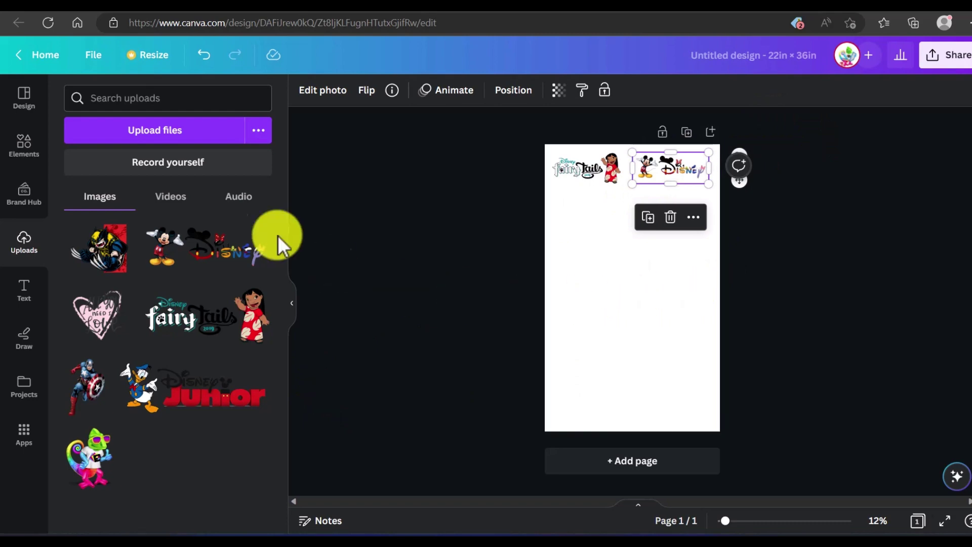
{"action": "left_click", "coordinate": [30, 108]}
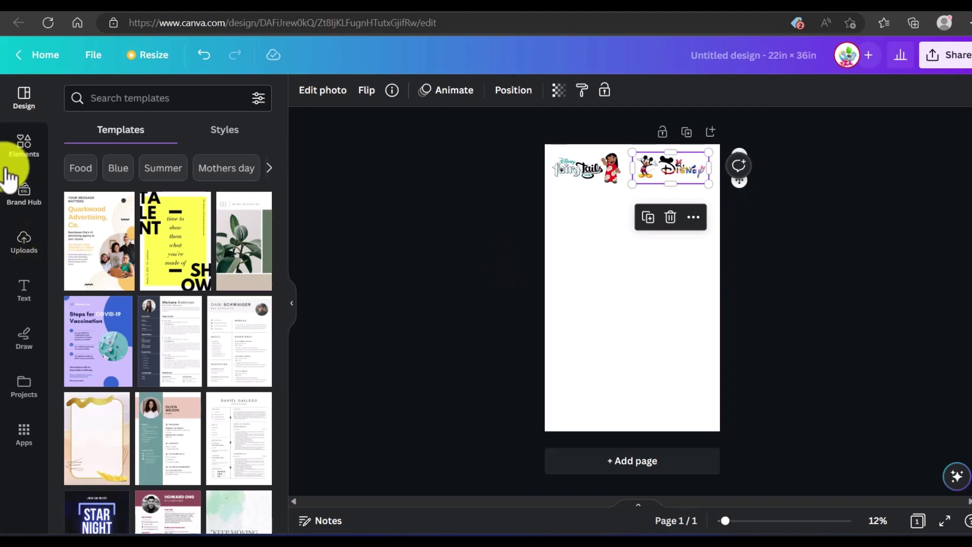
- Add the love heart graphic at top-left and a Wolverine graphic shrunk to about 10.6 by 8.2
{"action": "left_click", "coordinate": [24, 240]}
{"action": "left_click_drag", "start_coordinate": [98, 314], "coordinate": [613, 285]}
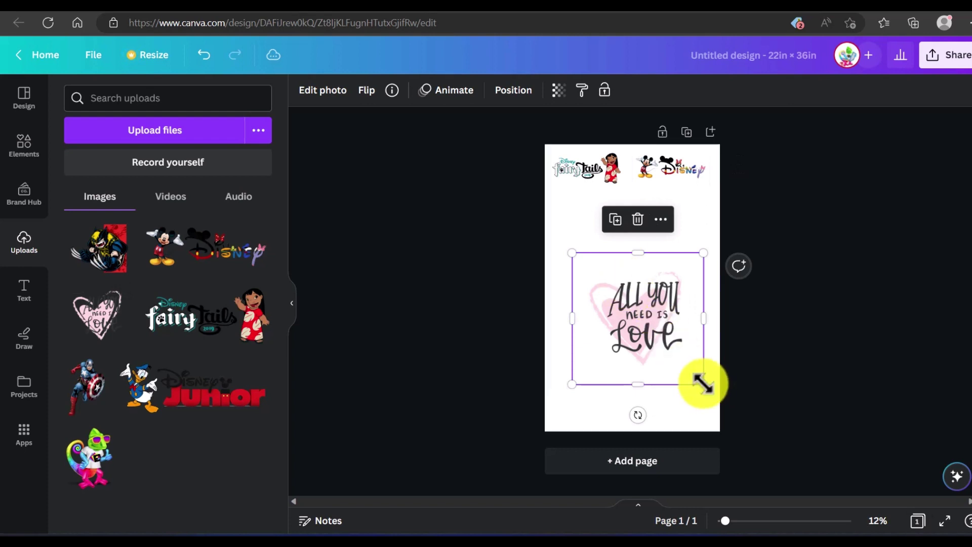
{"action": "left_click_drag", "start_coordinate": [703, 384], "coordinate": [653, 334]}
{"action": "left_click_drag", "start_coordinate": [615, 286], "coordinate": [612, 228]}
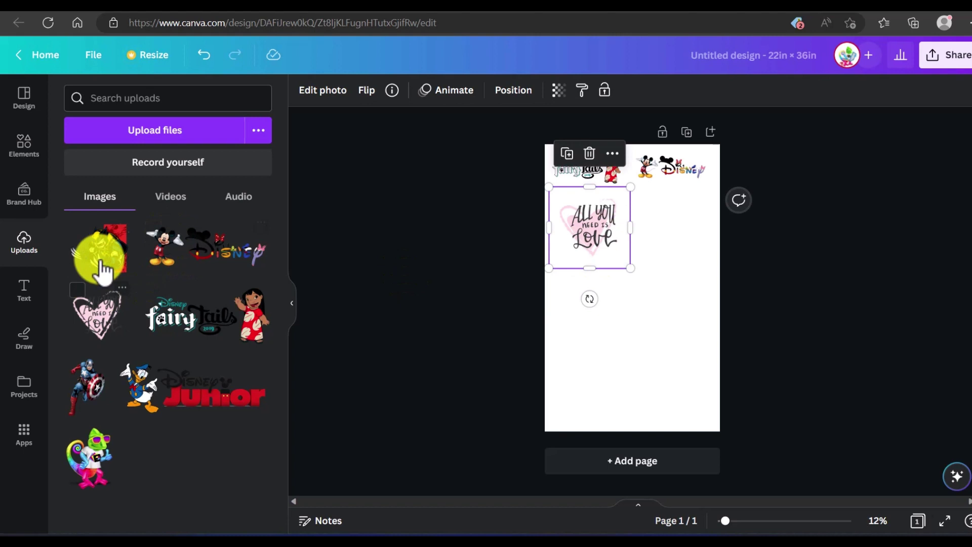
{"action": "left_click_drag", "start_coordinate": [101, 270], "coordinate": [590, 298]}
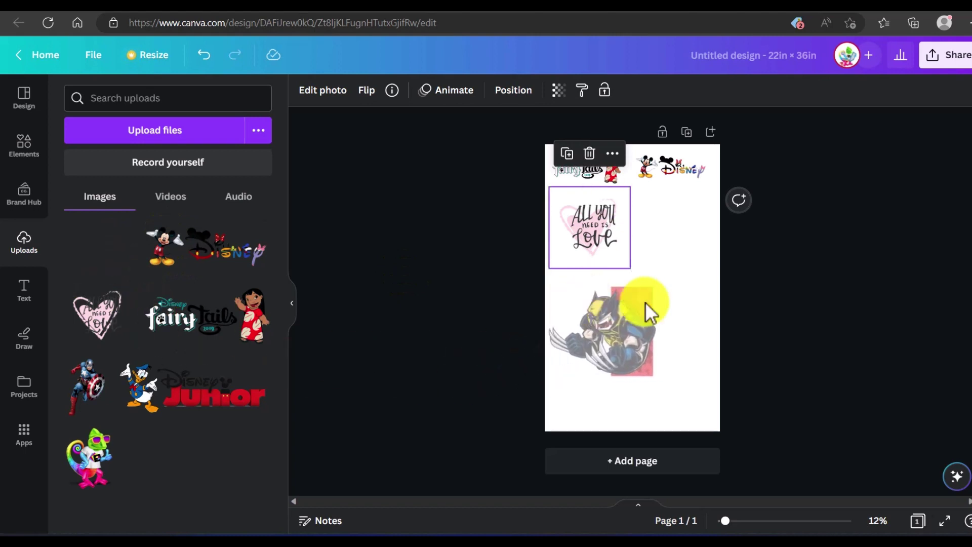
{"action": "left_click_drag", "start_coordinate": [668, 383], "coordinate": [688, 215]}
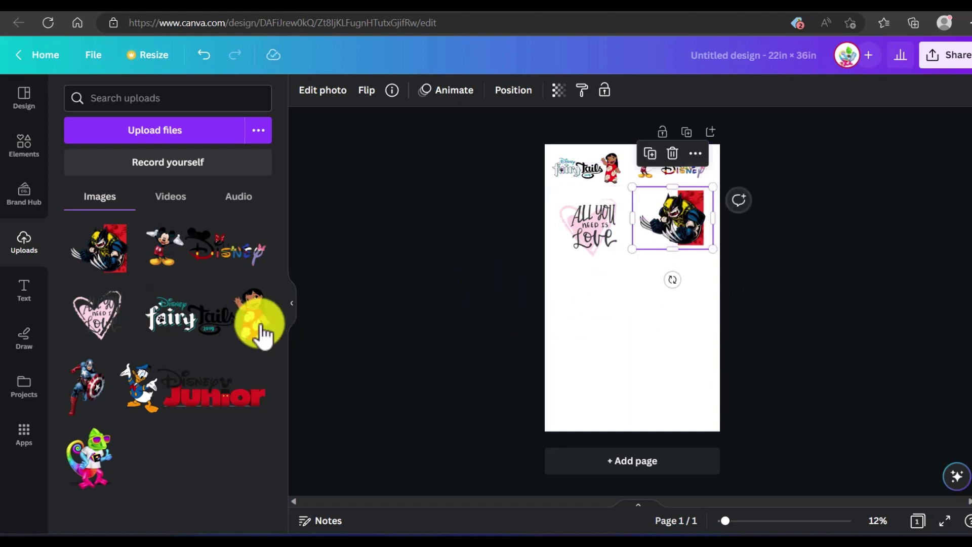
- Add a small Captain America graphic below the love heart on the left
{"action": "left_click_drag", "start_coordinate": [80, 390], "coordinate": [602, 276]}
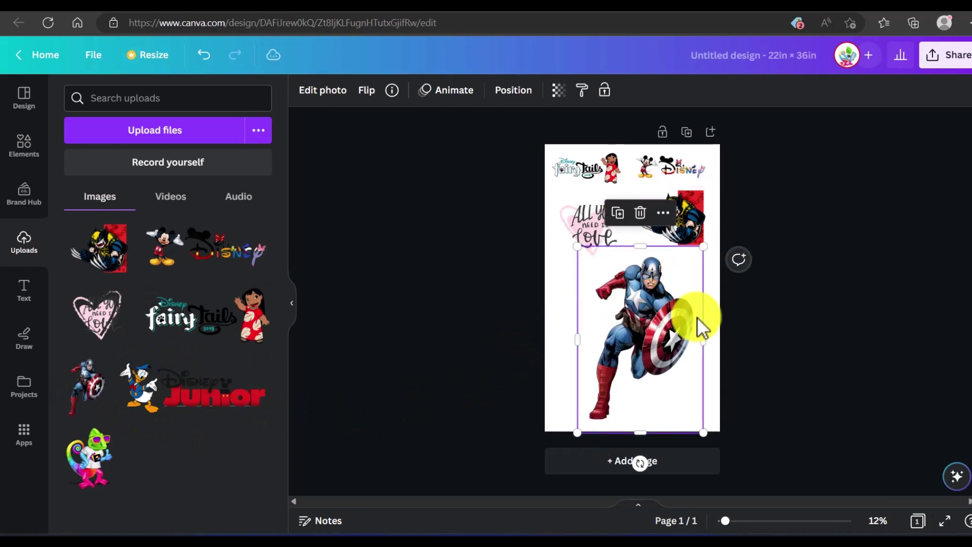
{"action": "left_click_drag", "start_coordinate": [701, 431], "coordinate": [653, 358]}
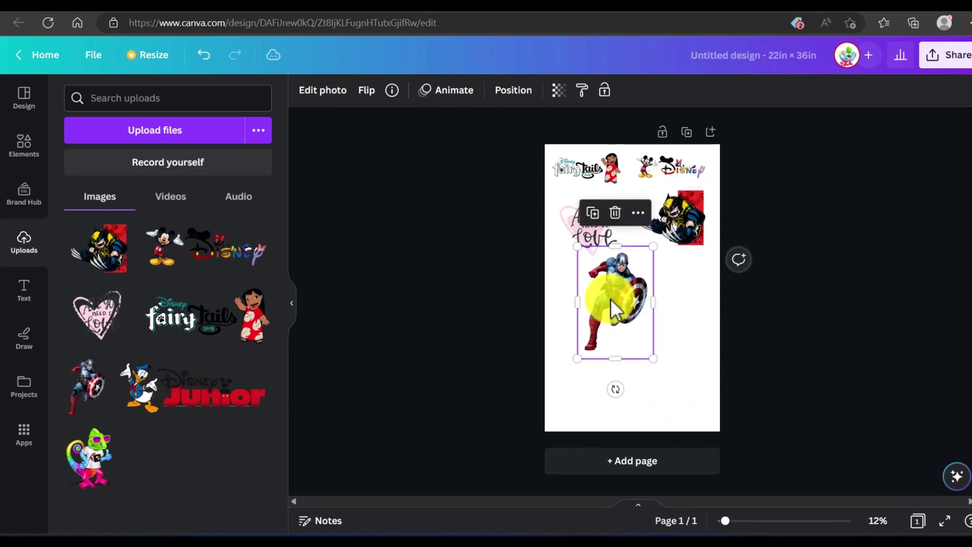
{"action": "left_click_drag", "start_coordinate": [610, 299], "coordinate": [578, 314]}
{"action": "left_click_drag", "start_coordinate": [623, 373], "coordinate": [602, 343]}
- Copy the Captain America image and paste a duplicate onto the page
{"action": "right_click", "coordinate": [578, 306]}
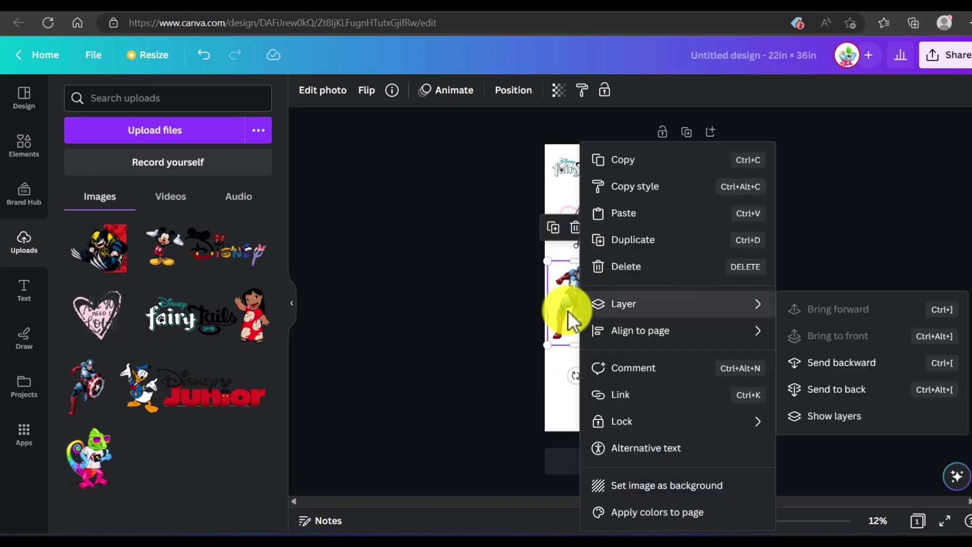
{"action": "left_click", "coordinate": [622, 158]}
{"action": "left_click", "coordinate": [649, 318]}
{"action": "right_click", "coordinate": [649, 318]}
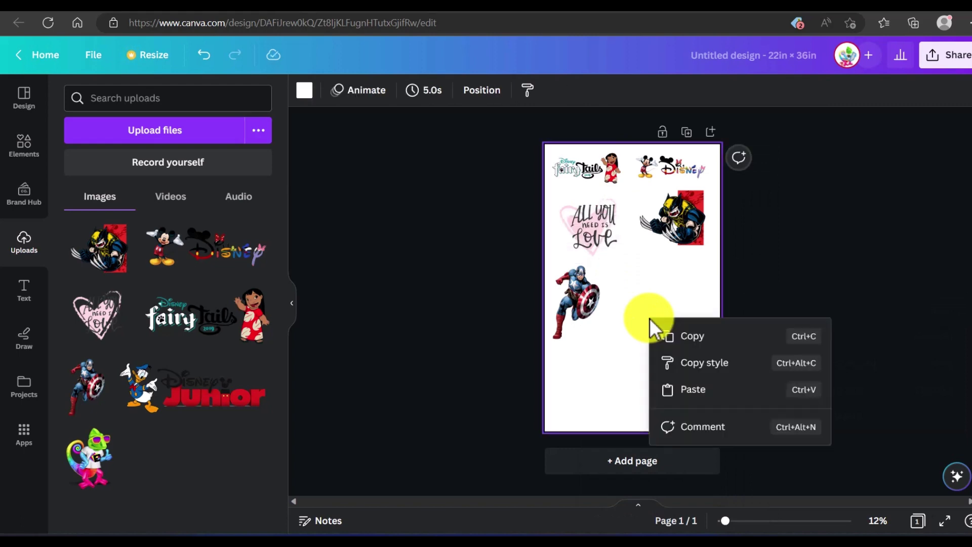
{"action": "left_click", "coordinate": [690, 389]}
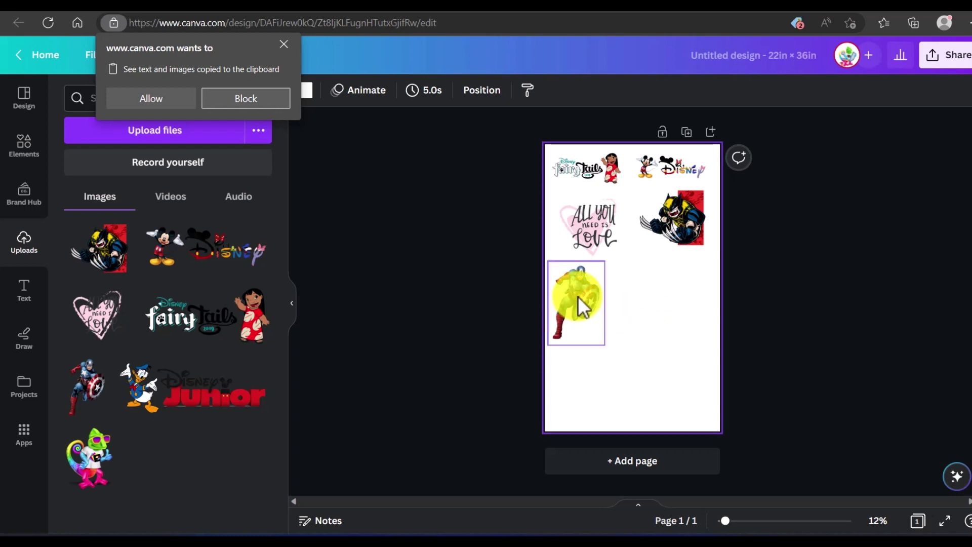
- Move the Captain America copy aside, paste another, and add a shrunken chameleon graphic
{"action": "left_click_drag", "start_coordinate": [588, 300], "coordinate": [624, 379]}
{"action": "key", "text": "ctrl+v"}
{"action": "key", "text": "ctrl+v"}
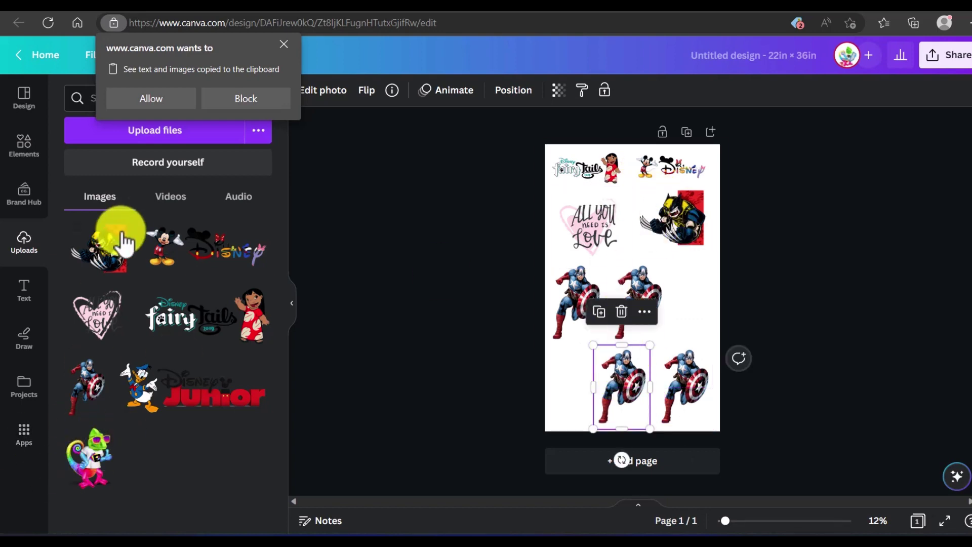
{"action": "left_click_drag", "start_coordinate": [87, 447], "coordinate": [679, 281]}
{"action": "left_click_drag", "start_coordinate": [765, 250], "coordinate": [580, 385]}
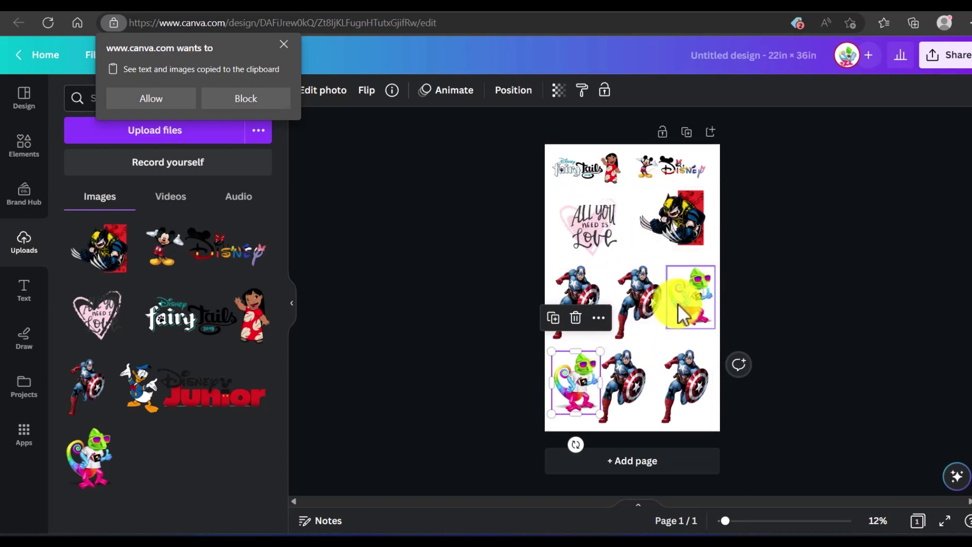
- Download the design as a PNG with transparent background turned on
{"action": "left_click", "coordinate": [947, 57]}
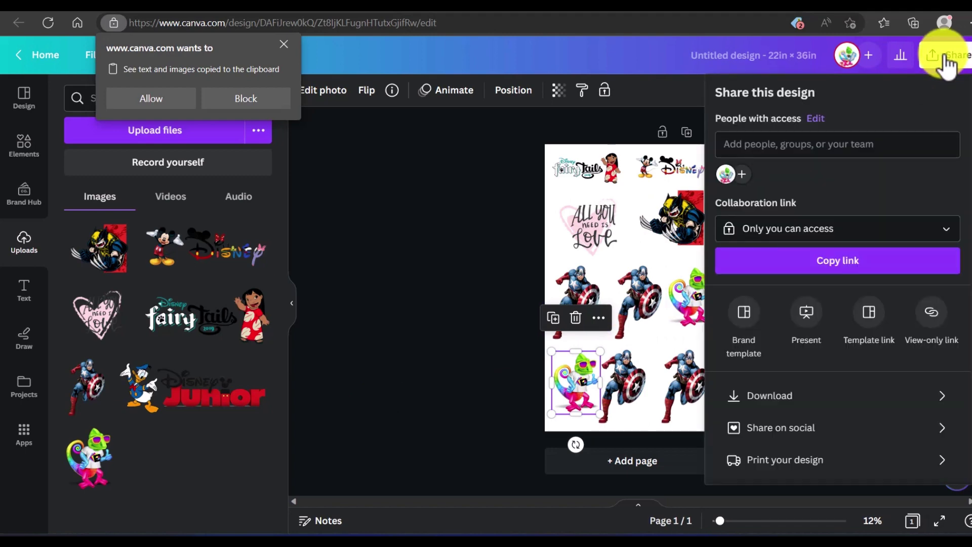
{"action": "left_click", "coordinate": [764, 395]}
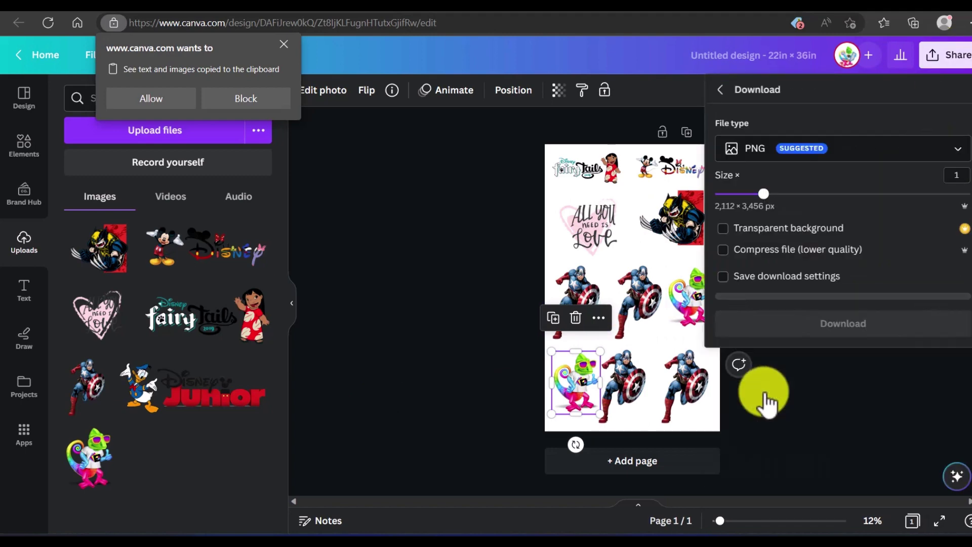
{"action": "left_click", "coordinate": [808, 234]}
{"action": "left_click", "coordinate": [724, 229]}
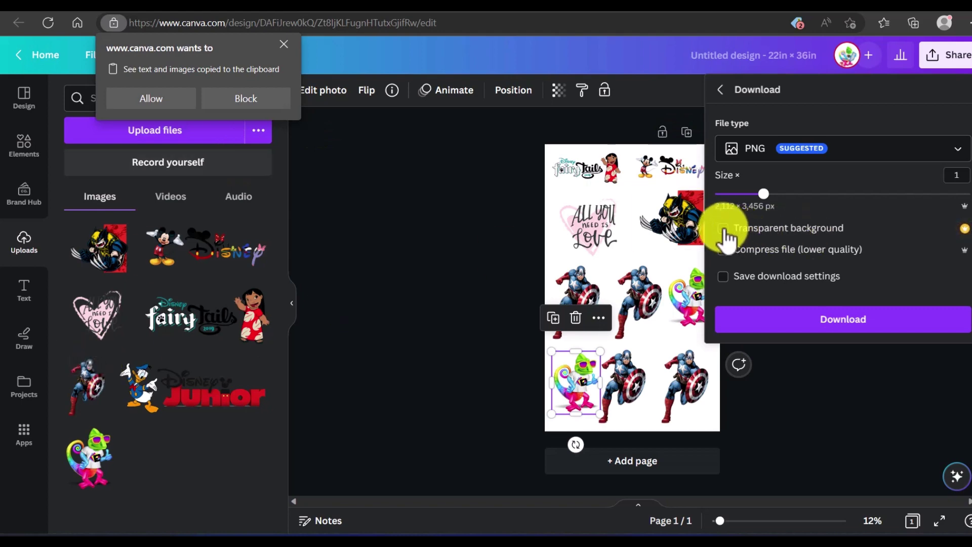
{"action": "left_click", "coordinate": [724, 229]}
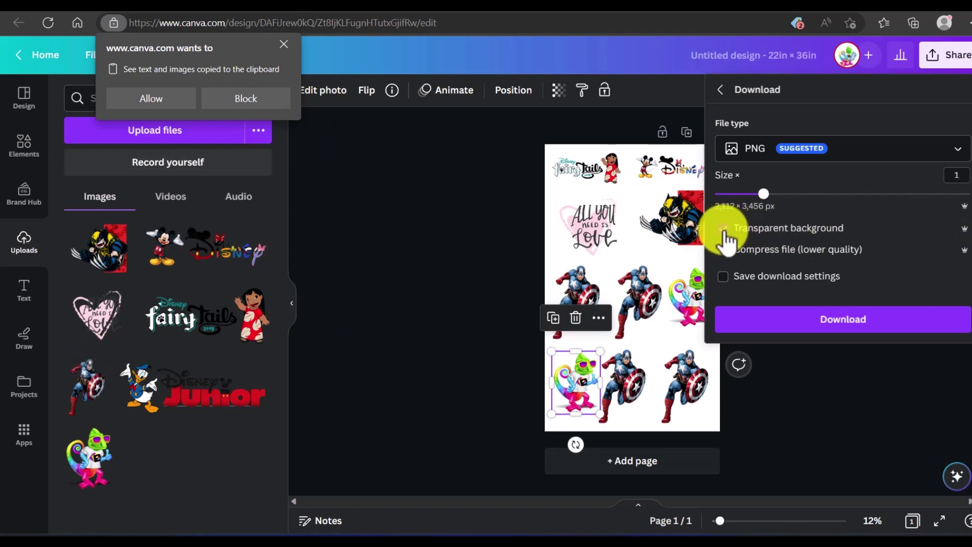
{"action": "left_click", "coordinate": [955, 149]}
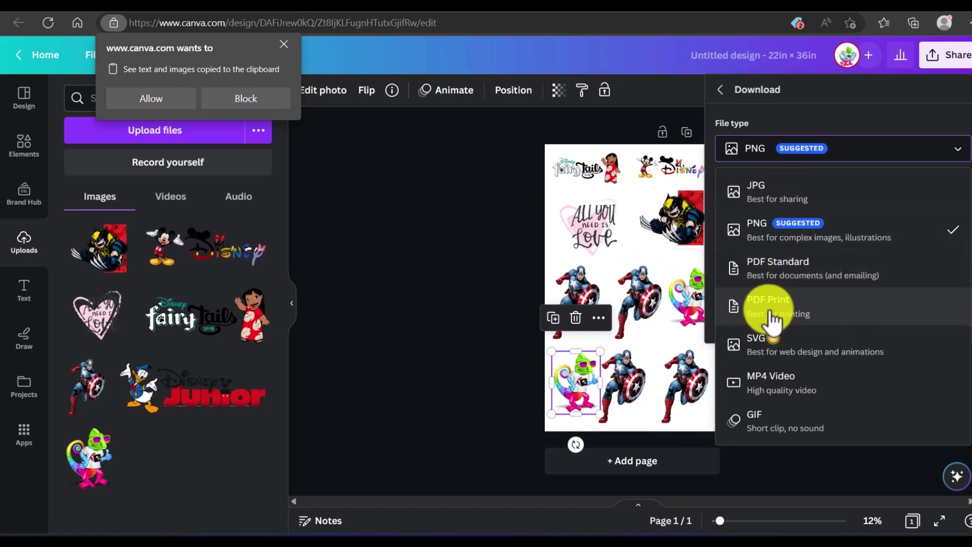
{"action": "left_click", "coordinate": [885, 158]}
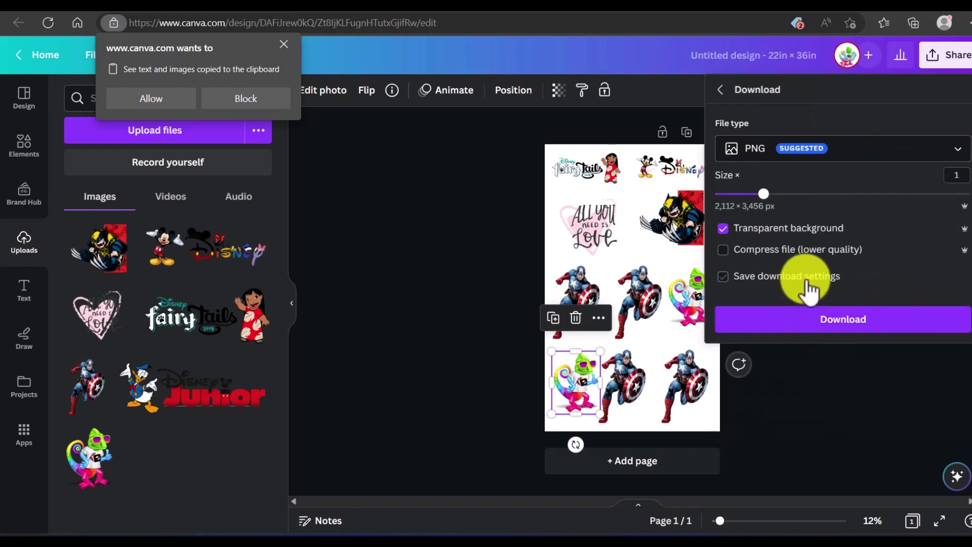
{"action": "left_click", "coordinate": [852, 318]}
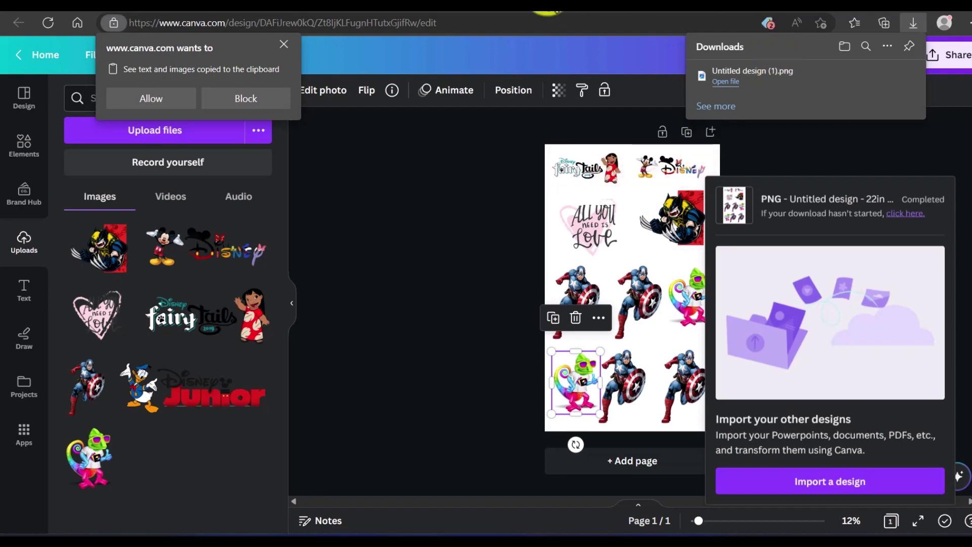
- Switch to the WeTransfer browser tab to reach its upload form
{"action": "left_click", "coordinate": [546, 6]}
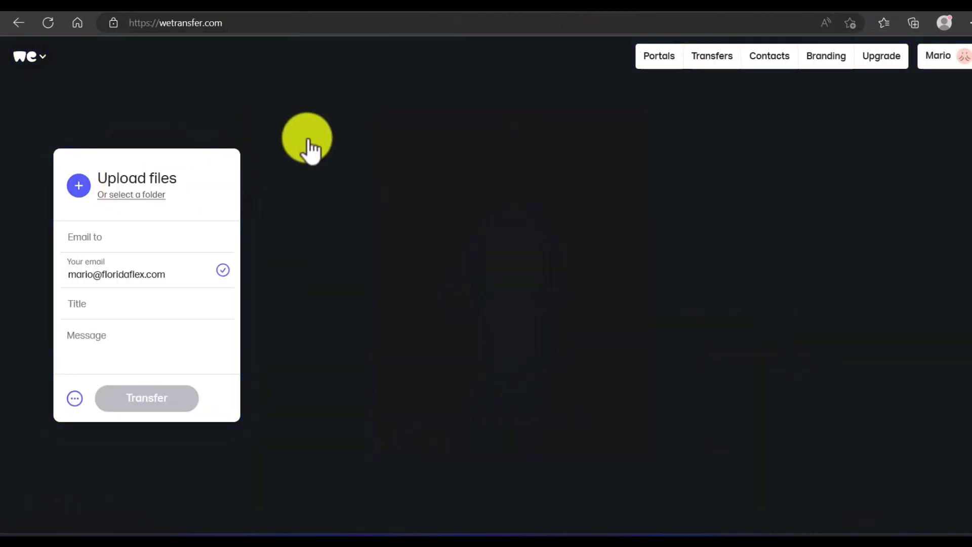